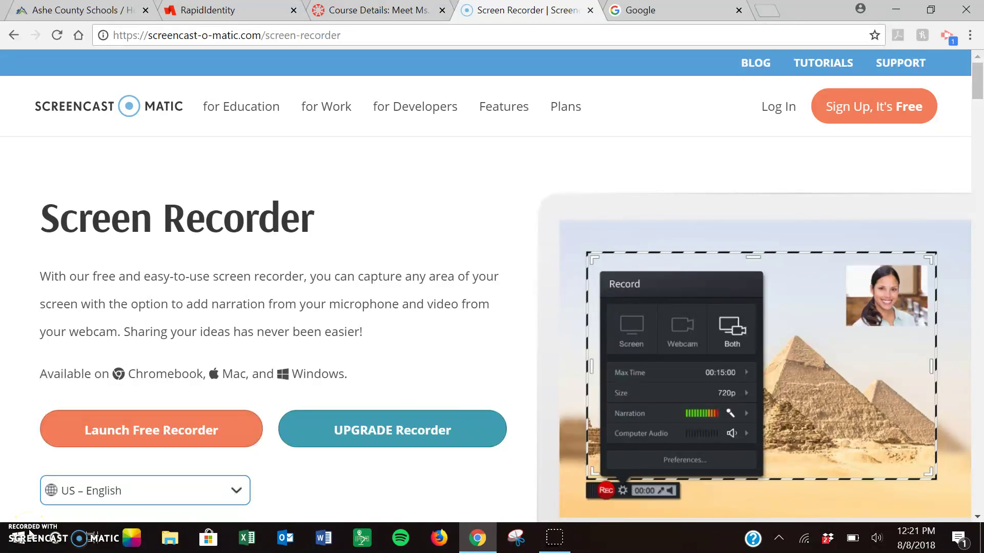
Replace the address in the open Google tab with youtube.com and load the site.
click(680, 14)
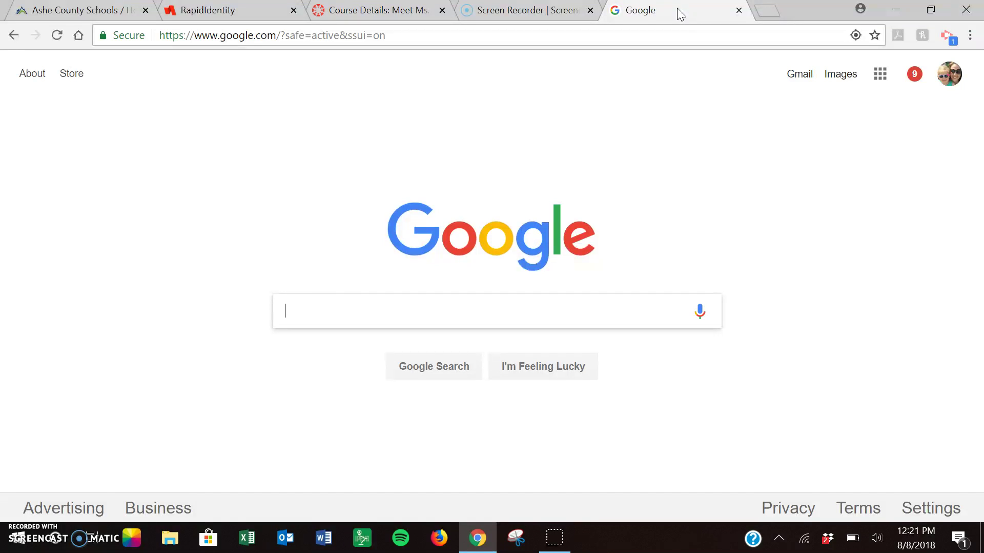
click(678, 34)
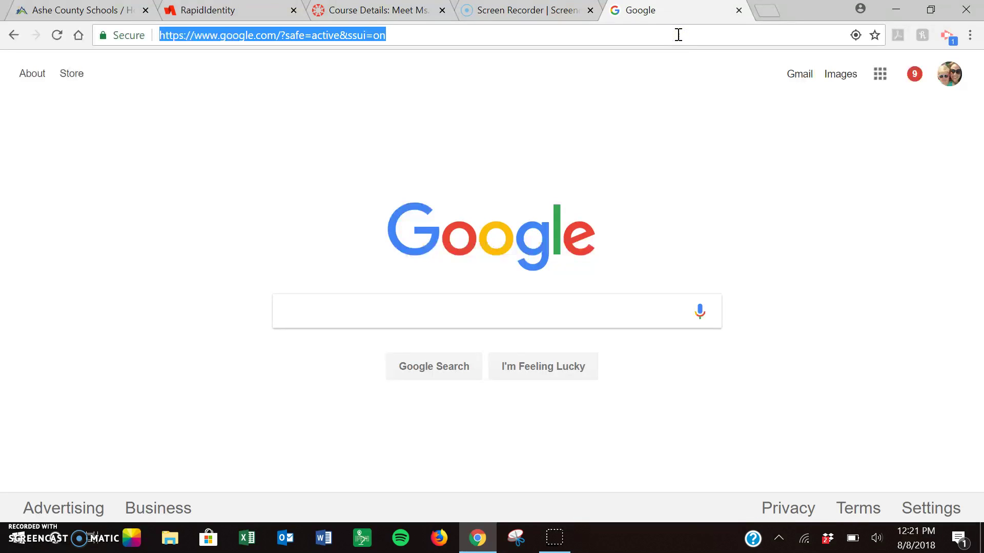
click(678, 35)
text(you)
key(BackSpace)
key(BackSpace)
key(BackSpace)
key(BackSpace)
key(BackSpace)
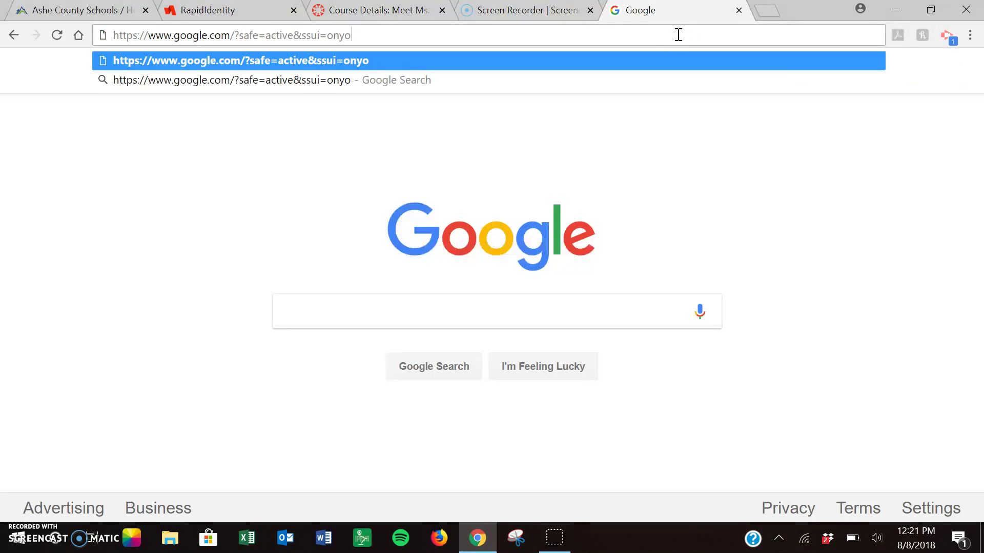
key(BackSpace)
key(BackSpace)
key(BackSpace)
key(BackSpace)
key(BackSpace)
key(BackSpace)
key(BackSpace)
key(BackSpace)
key(BackSpace)
key(BackSpace)
key(BackSpace)
key(BackSpace)
key(BackSpace)
key(BackSpace)
key(BackSpace)
key(BackSpace)
key(BackSpace)
key(BackSpace)
key(BackSpace)
key(BackSpace)
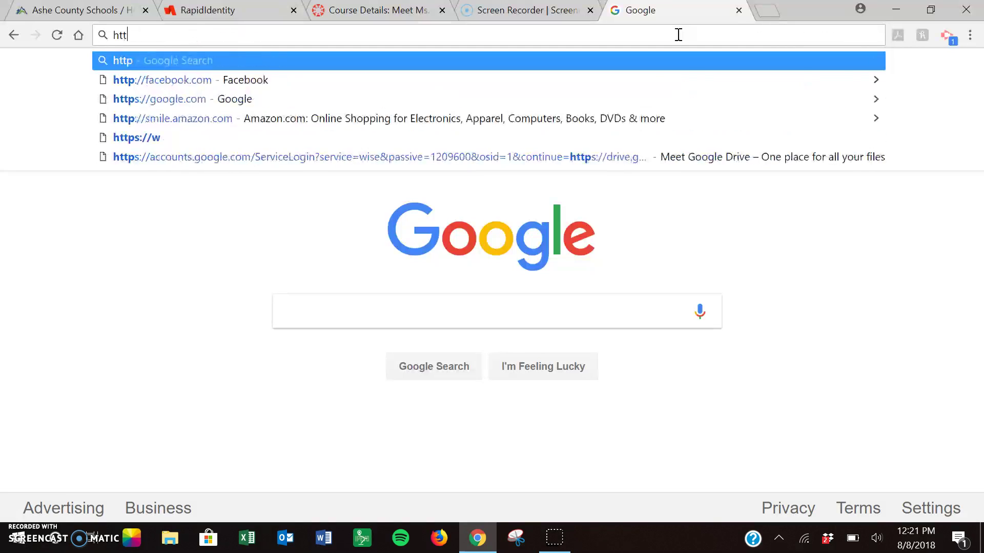
text(youtube.com)
key(Return)
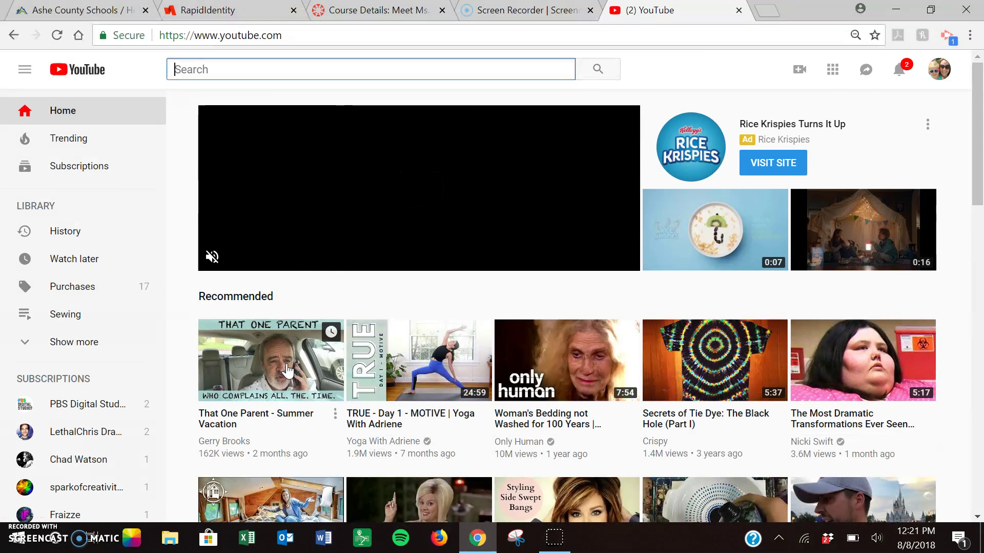
Open the recommended video That One Parent - Summer Vacation, pause it, and bring up its embed code.
click(287, 370)
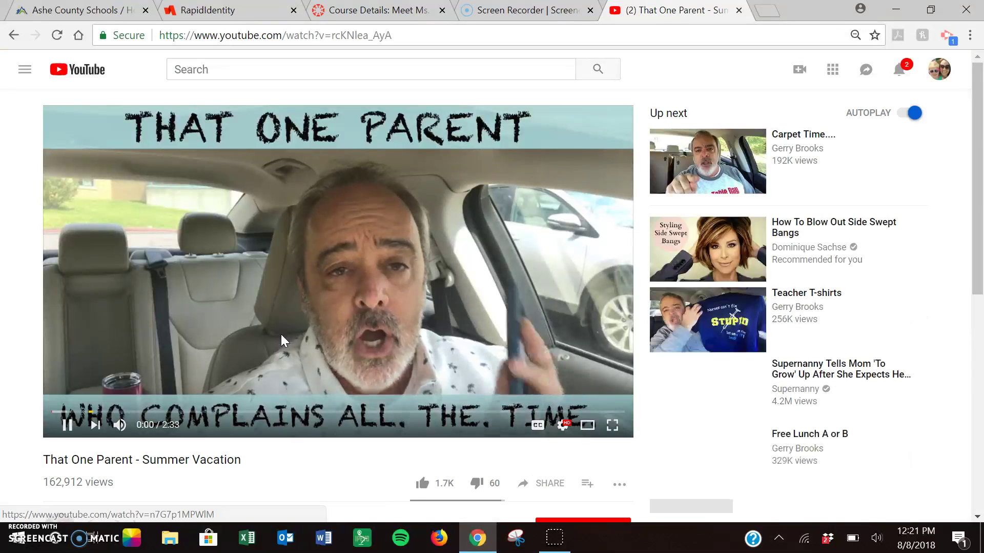
click(348, 309)
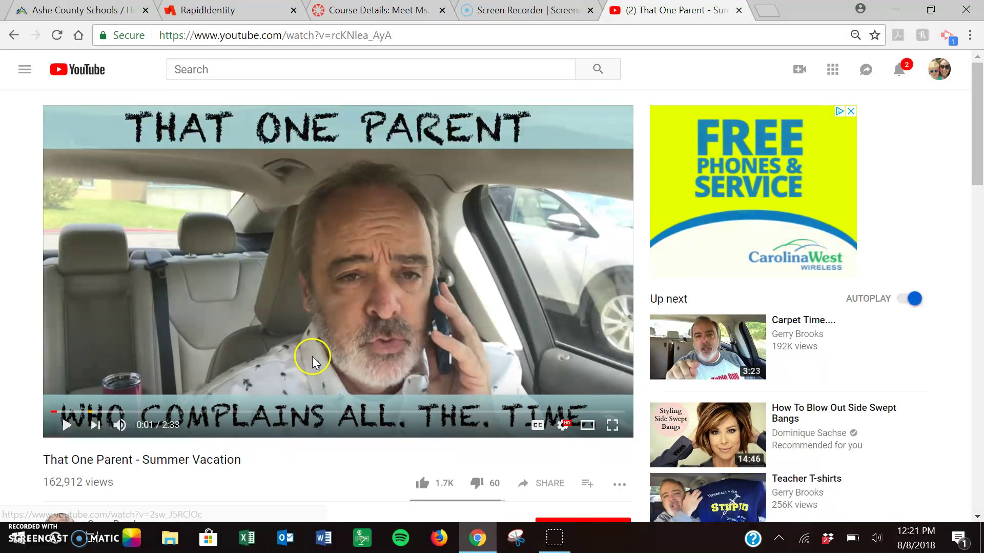
click(533, 483)
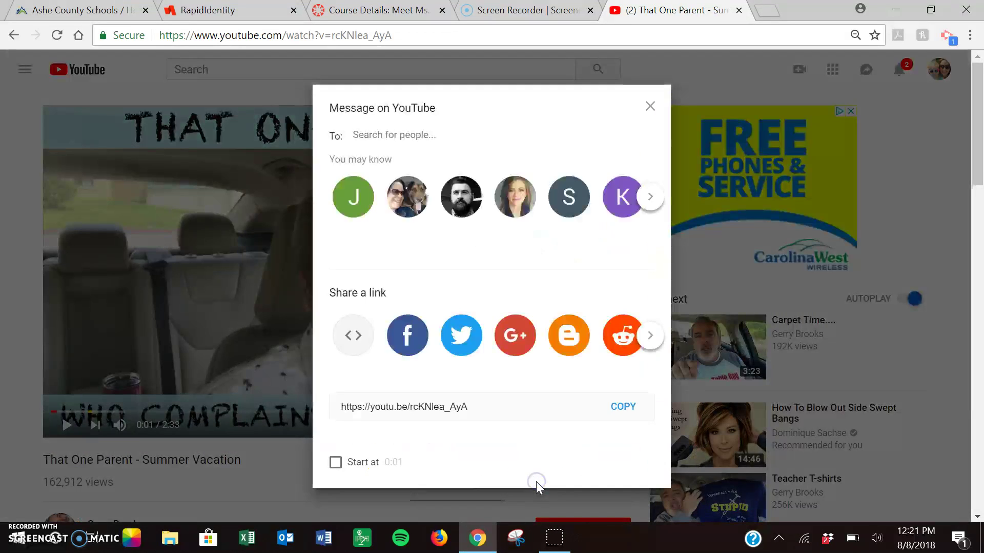
click(354, 336)
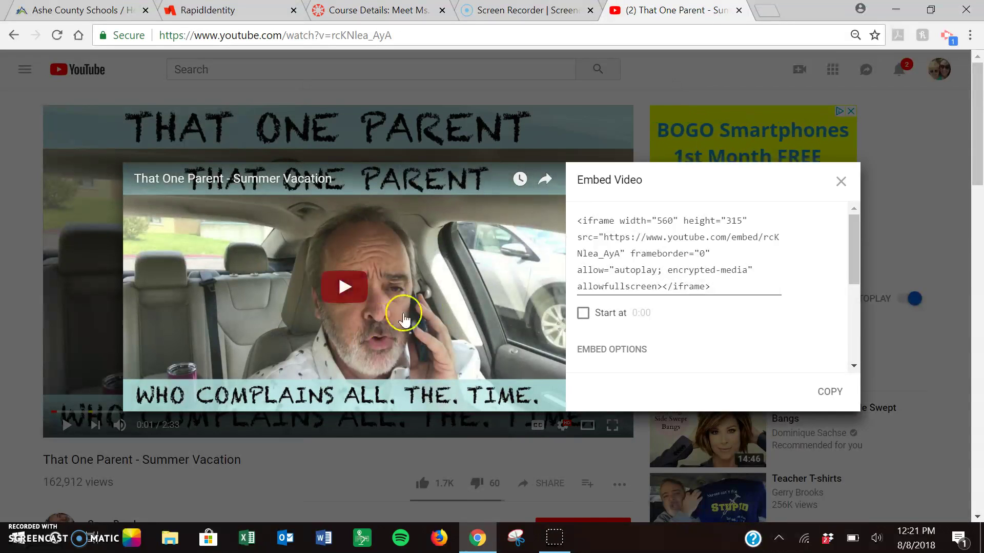
Make the embedded video start at 0:15.
click(584, 313)
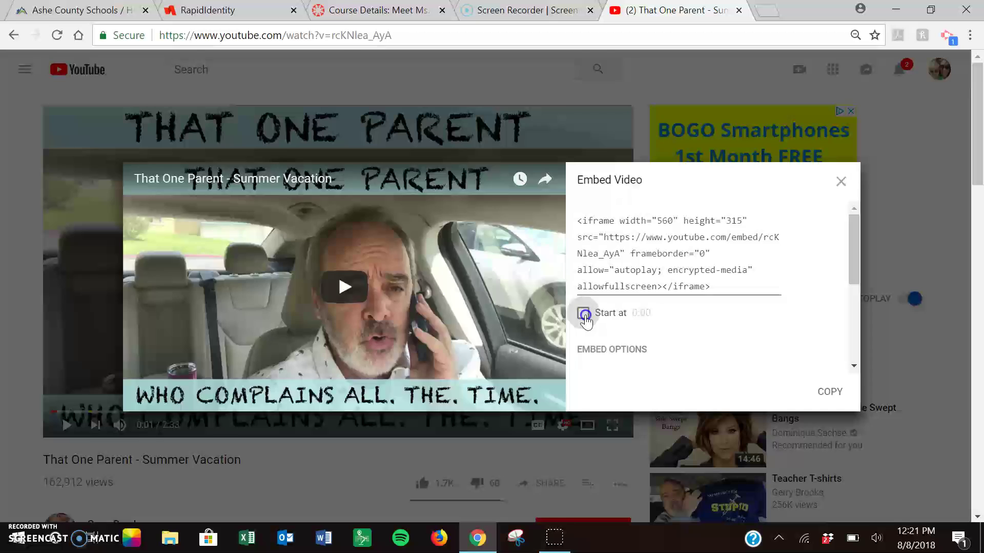
click(648, 312)
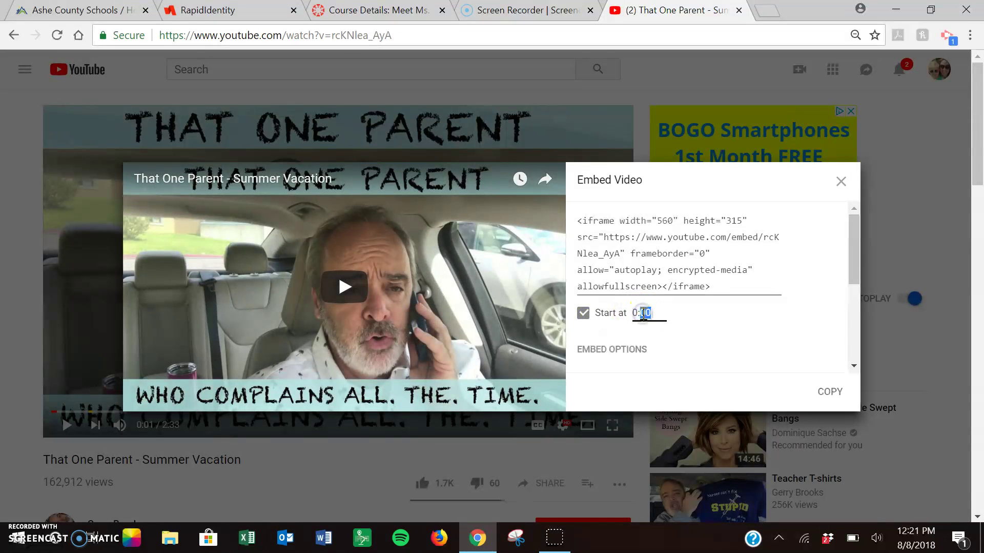
text(15)
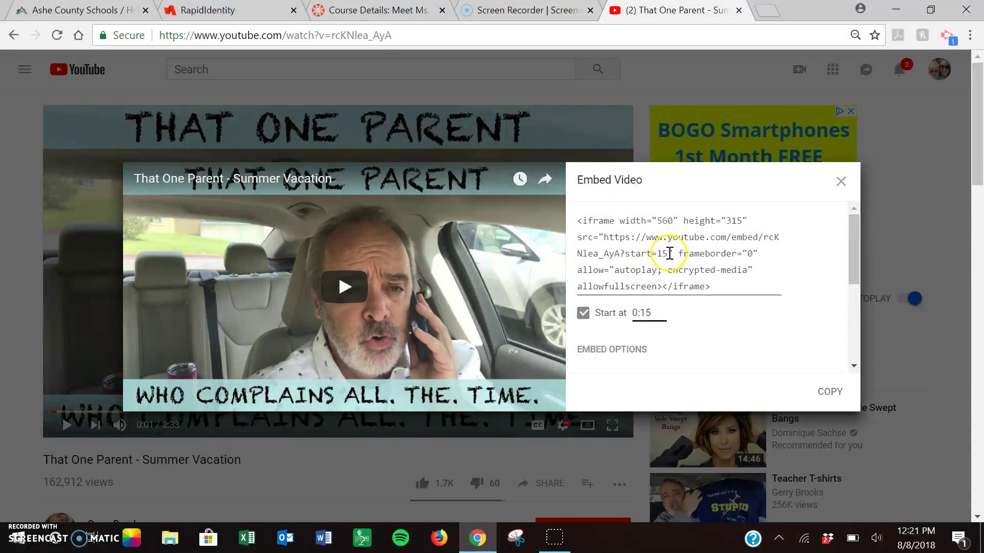
Try to give the embed an end time by inserting &end=80 right after start=15 in the code.
click(667, 253)
click(669, 253)
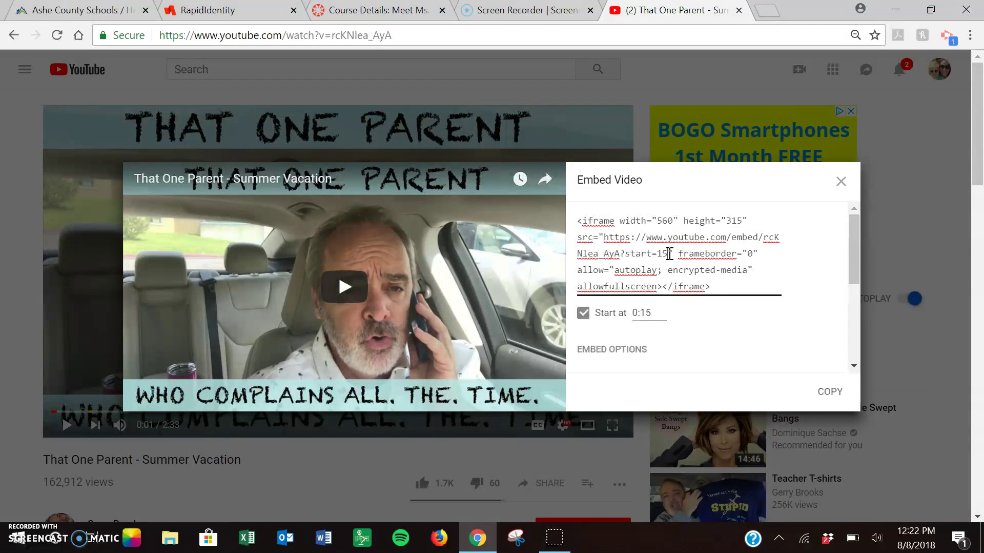
text(&end)
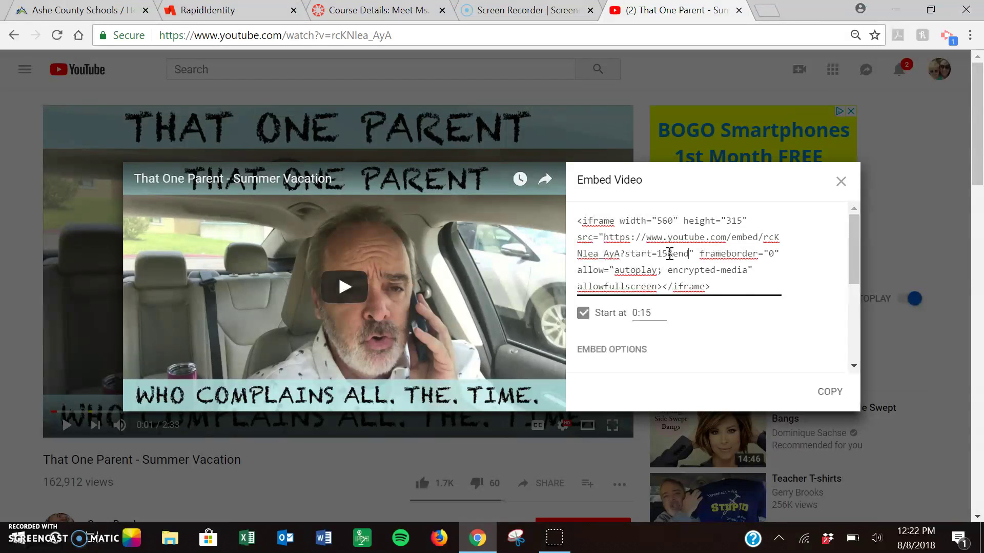
text(=)
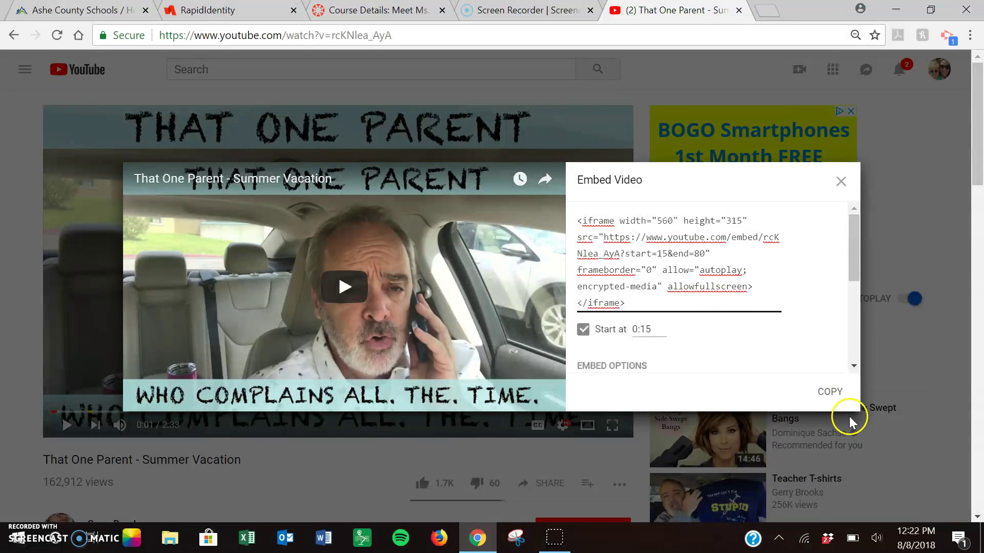
Turn off the embed option that shows suggested videos when the video finishes.
click(857, 366)
click(857, 366)
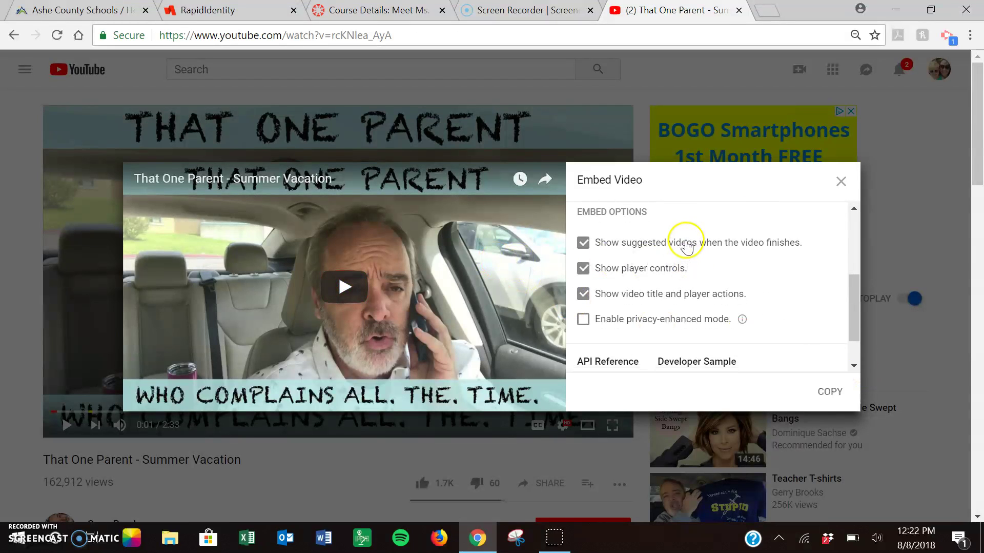
click(584, 244)
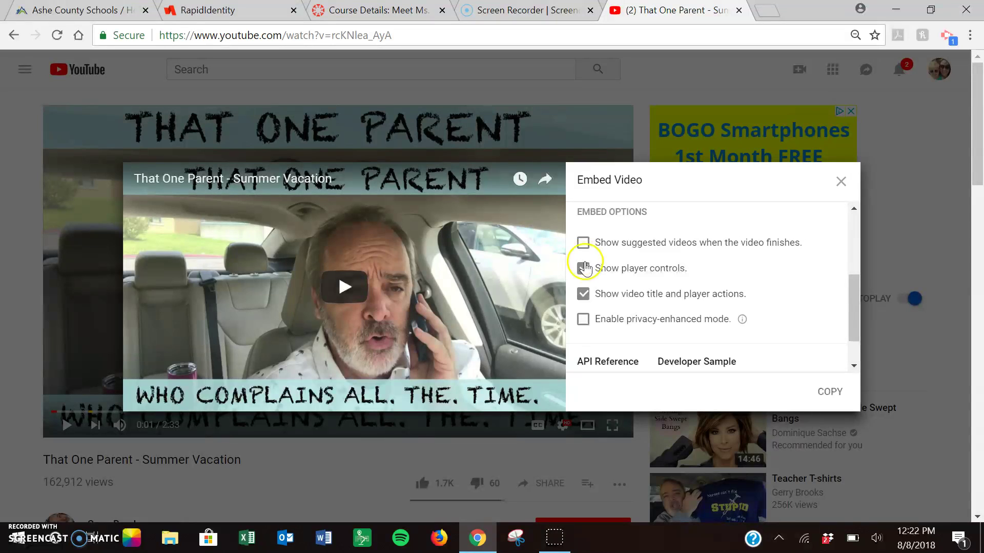
Try hiding the player controls and the video title with player actions in the embed, restoring both options.
click(584, 269)
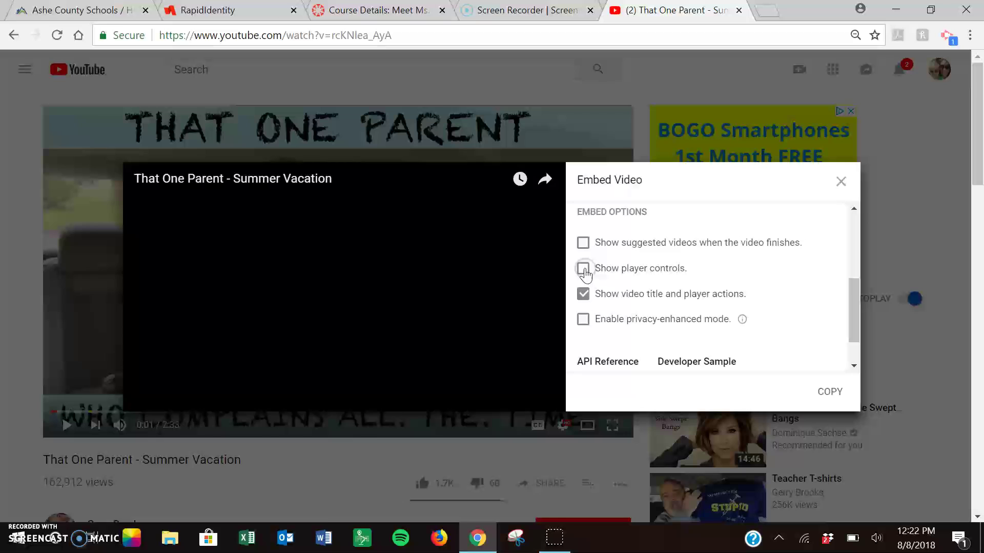
click(584, 268)
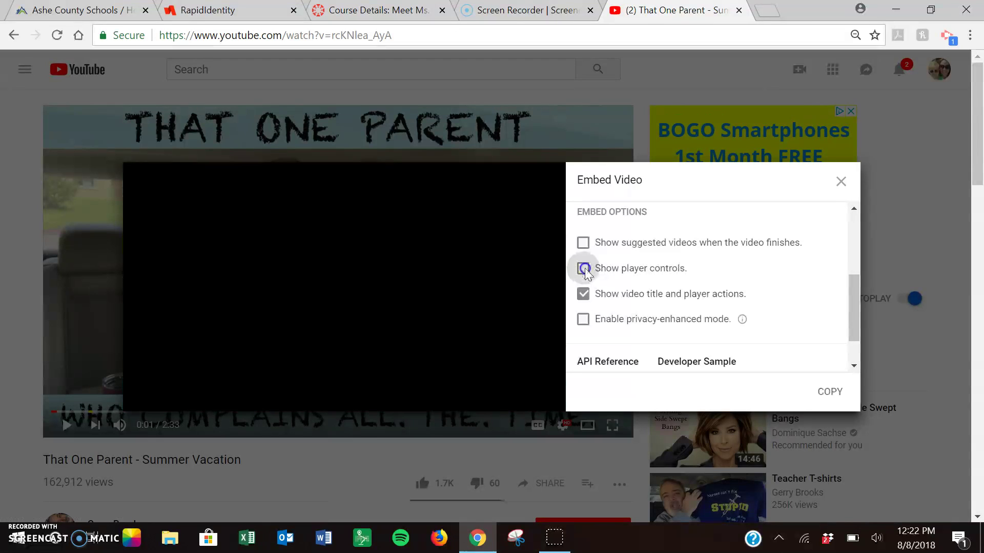
click(584, 294)
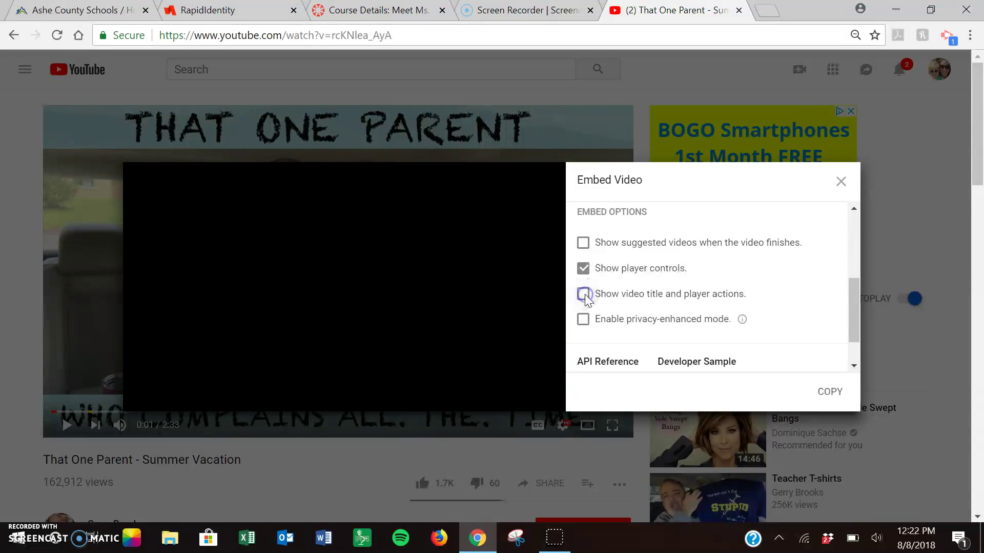
click(584, 295)
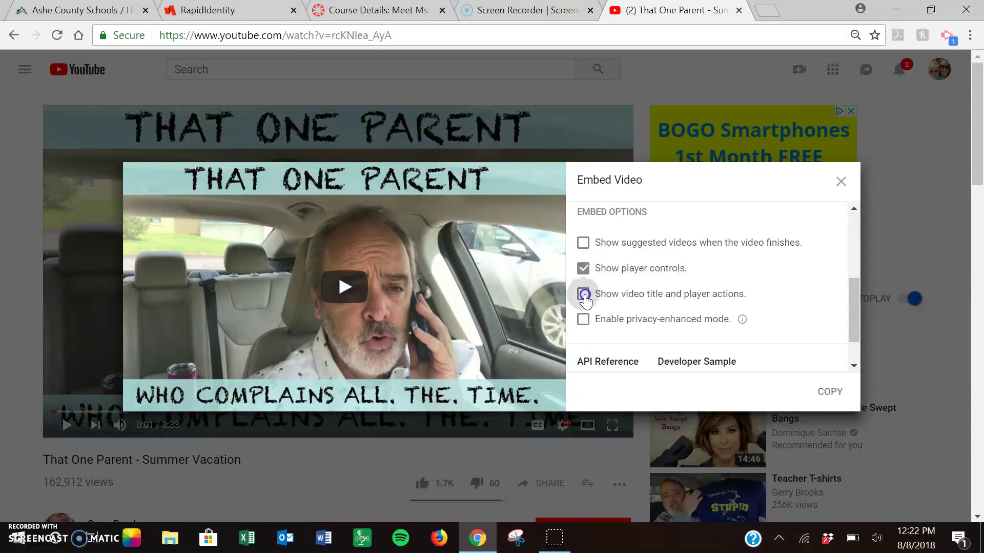
click(584, 320)
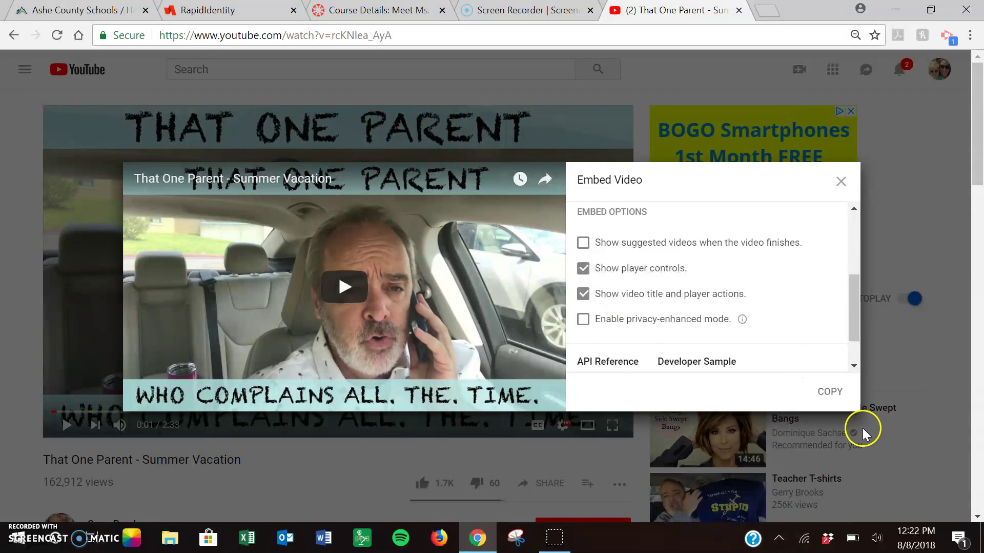
Copy the embed code and switch to Canvas to open the assignments of the teacher's home page course.
click(828, 394)
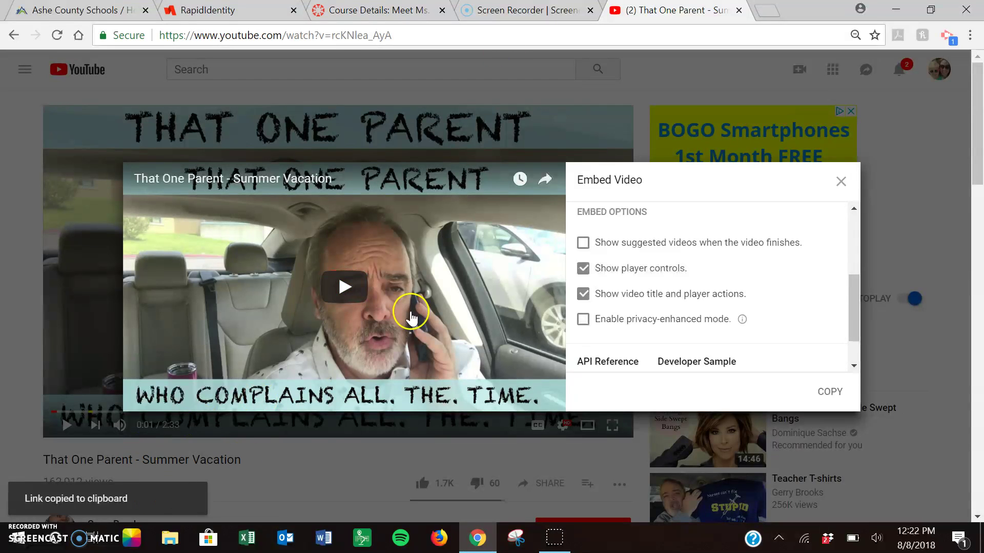
click(254, 12)
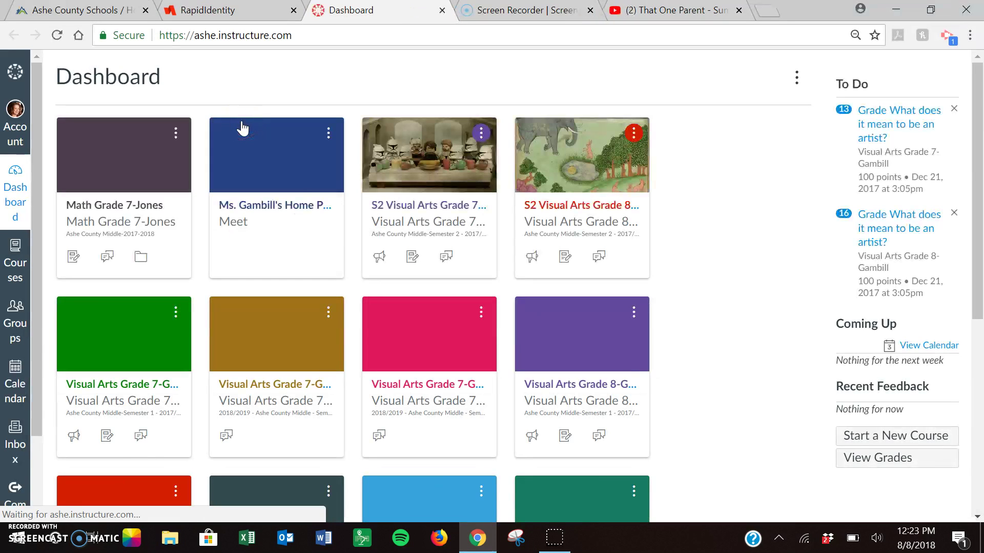
click(285, 206)
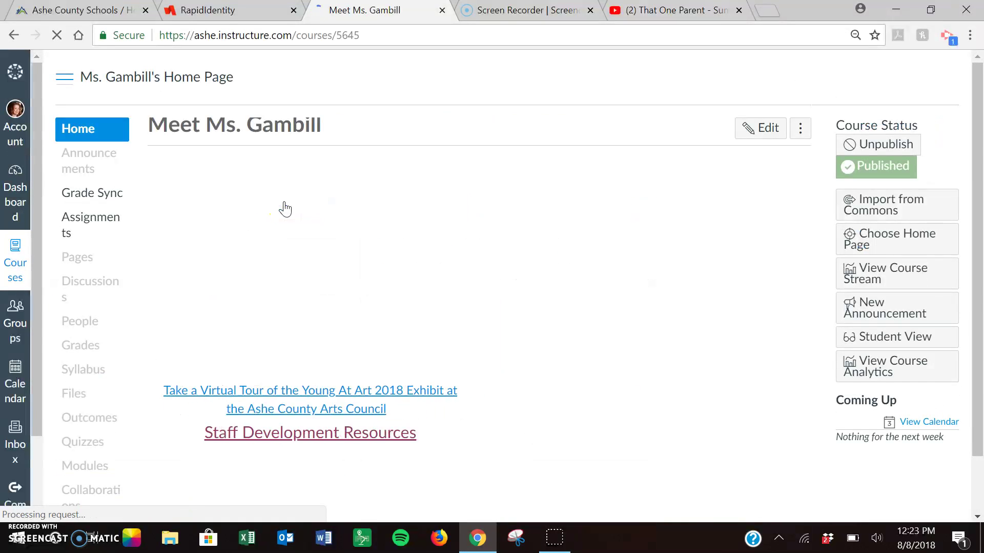
click(94, 224)
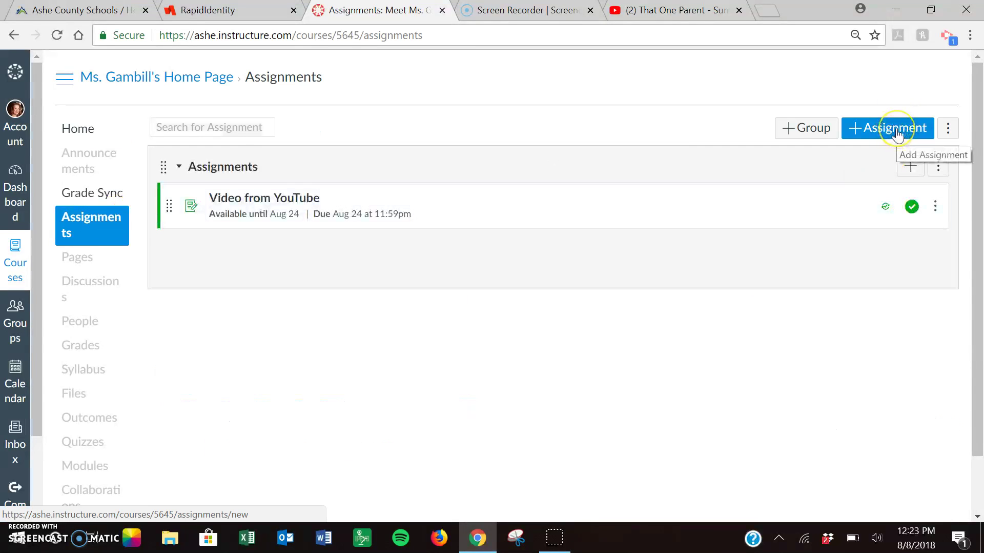
Create a new assignment named Video from YouTube.
click(896, 131)
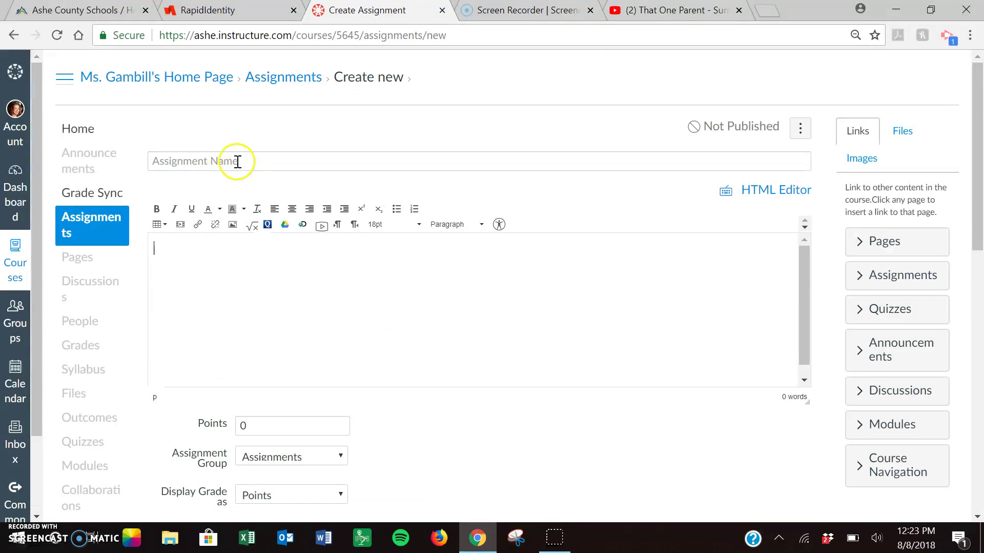
click(237, 161)
text(Video from YouTube)
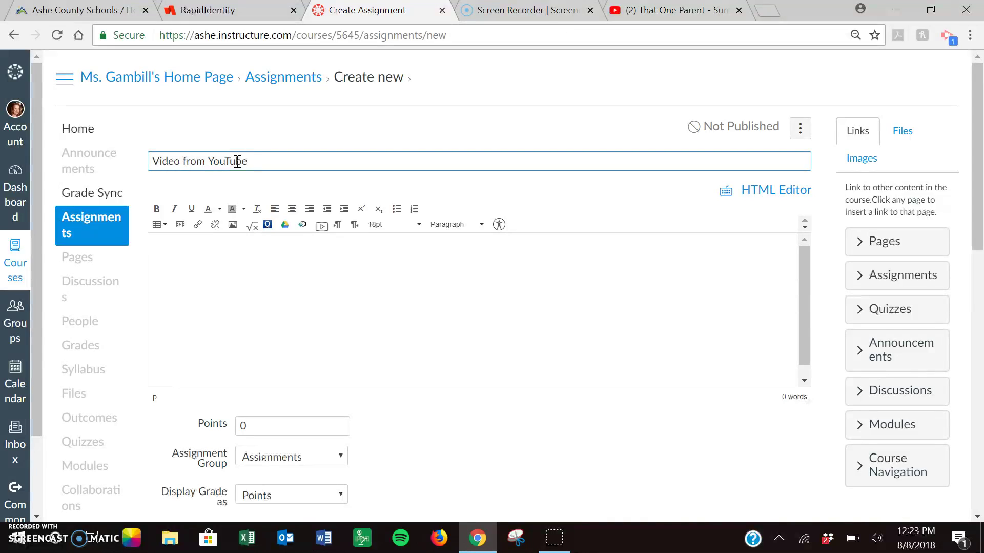
Embed the YouTube video in the assignment description by pasting the copied embed code as media.
click(179, 224)
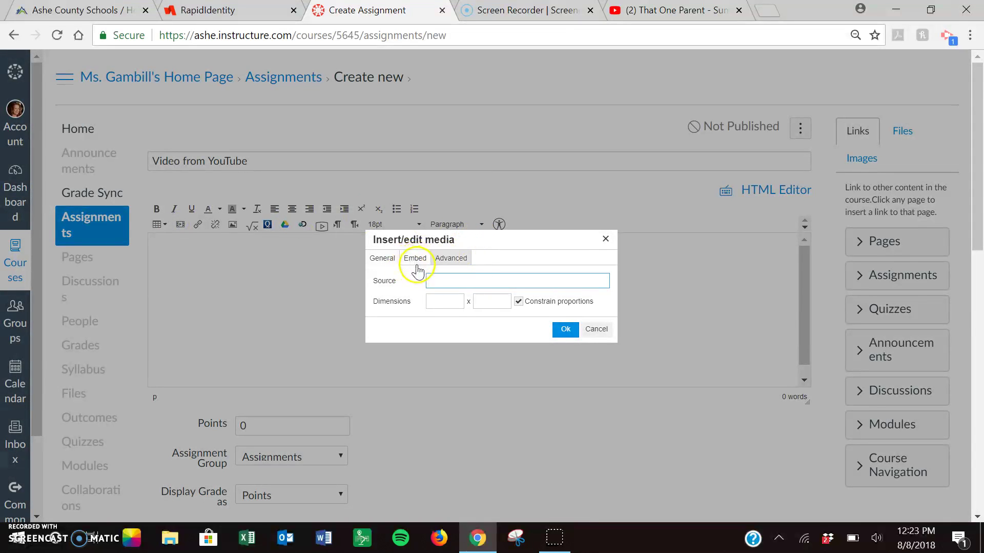
click(416, 260)
click(429, 298)
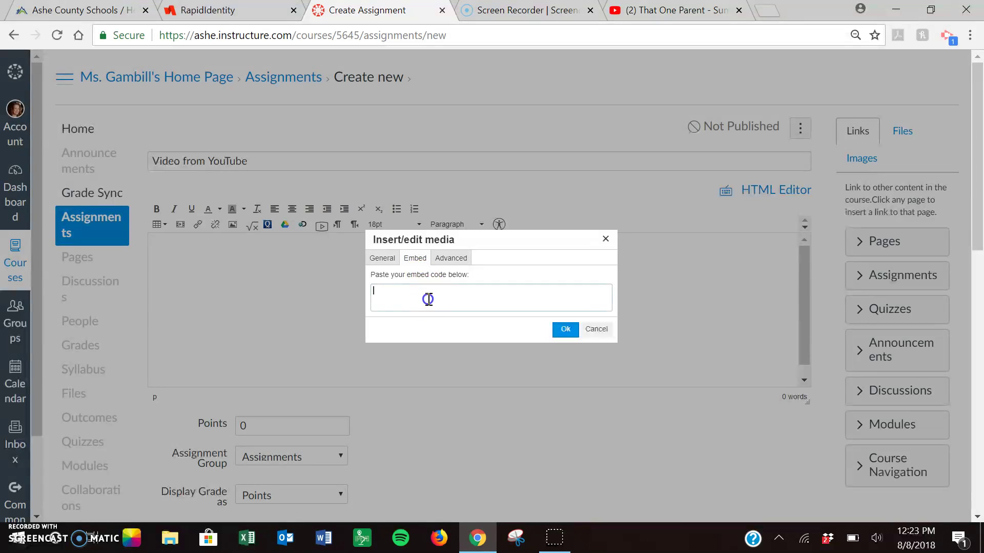
key(ctrl+v)
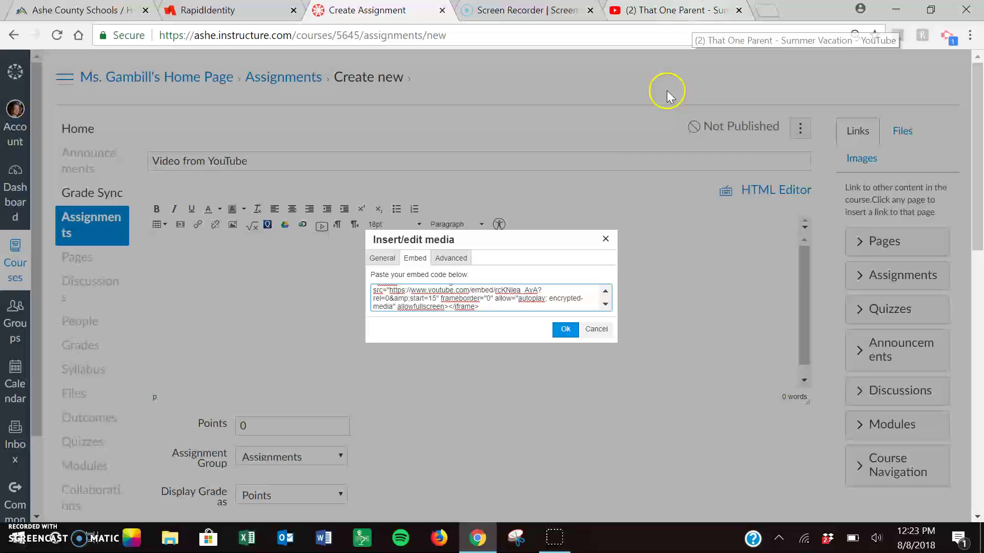
click(564, 329)
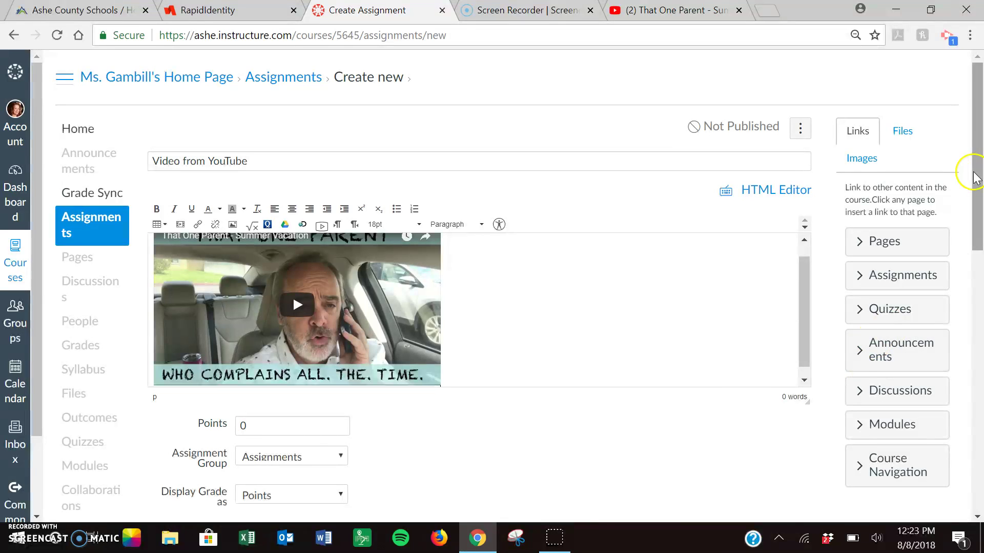
Make the assignment due Aug 10 and available from Aug 8 until Aug 10, and save and publish it.
drag(977, 177, 979, 437)
click(411, 355)
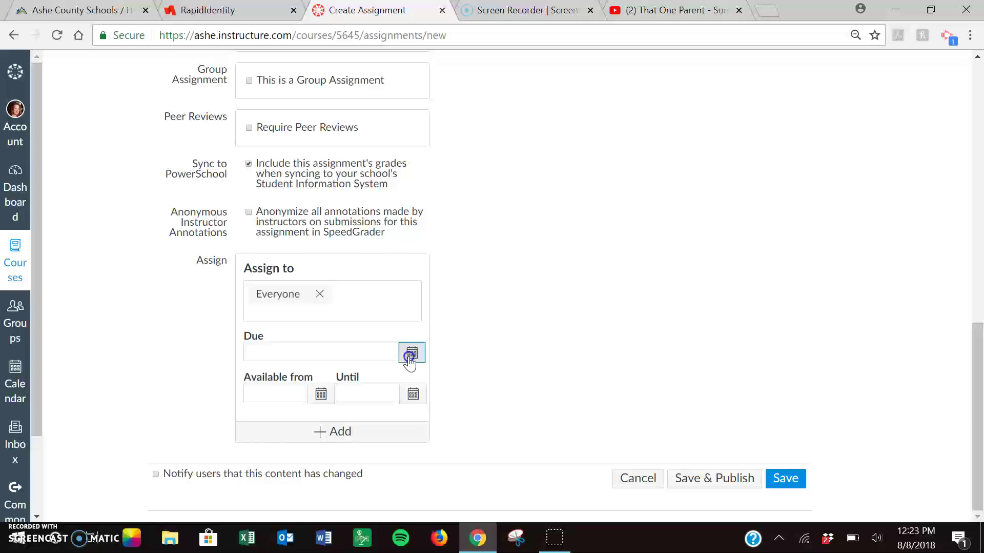
click(390, 250)
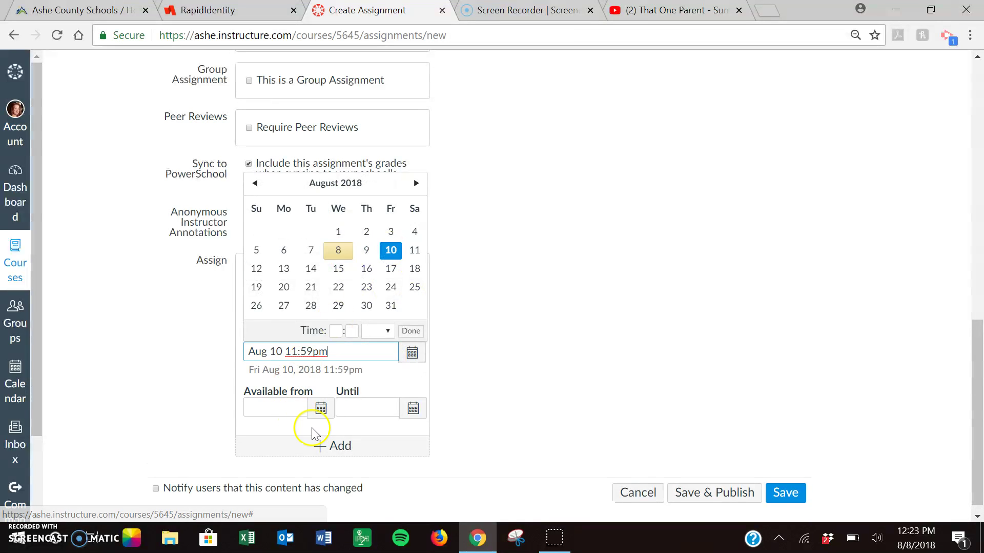
click(320, 408)
click(338, 307)
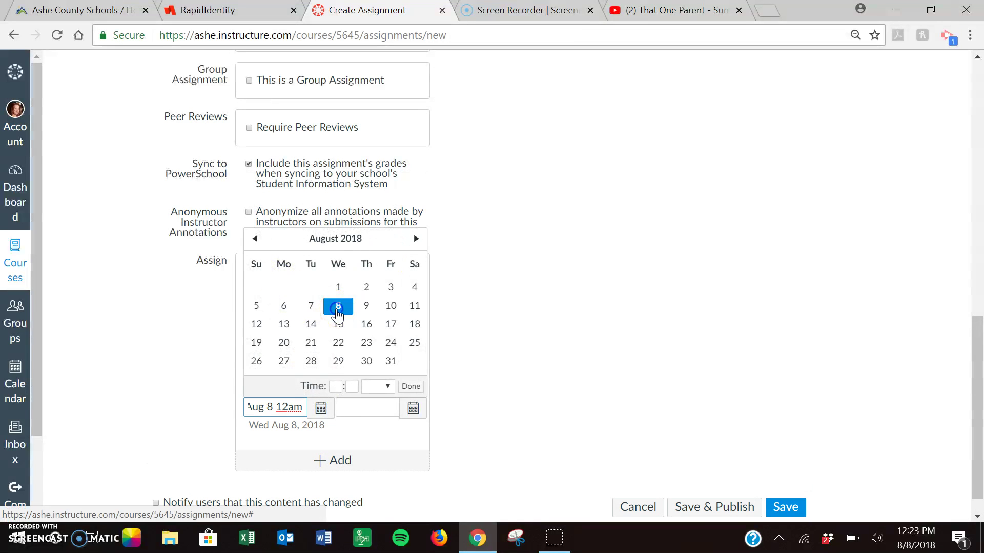
click(413, 409)
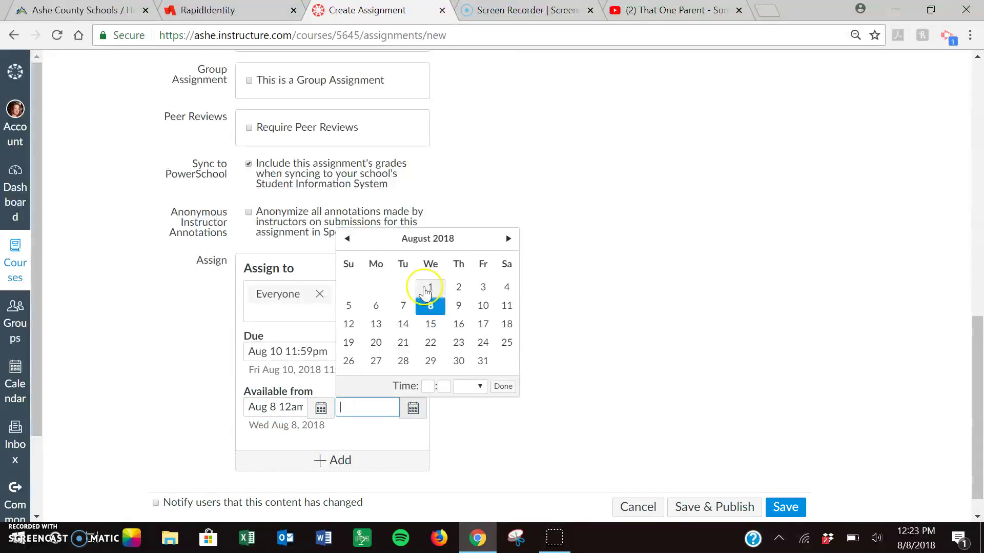
click(482, 306)
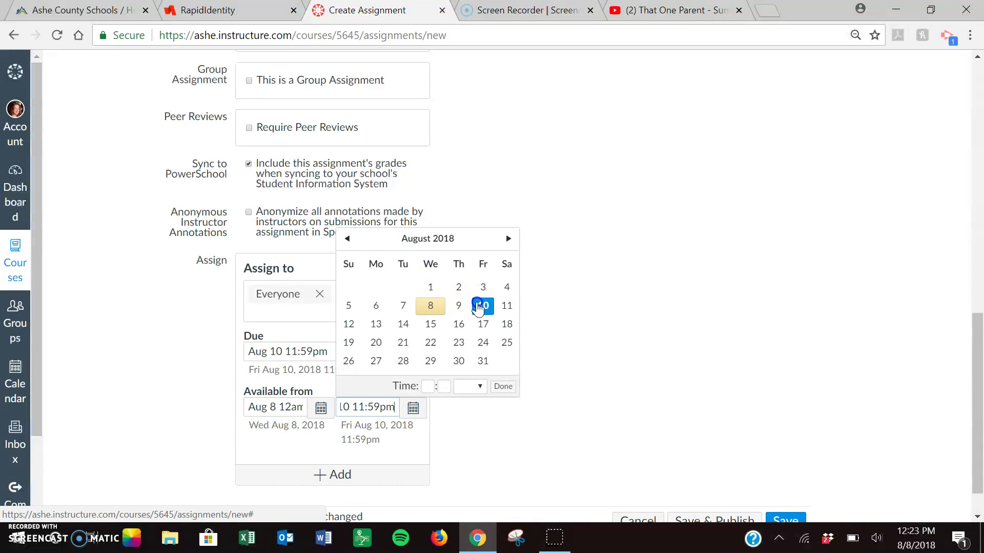
click(738, 517)
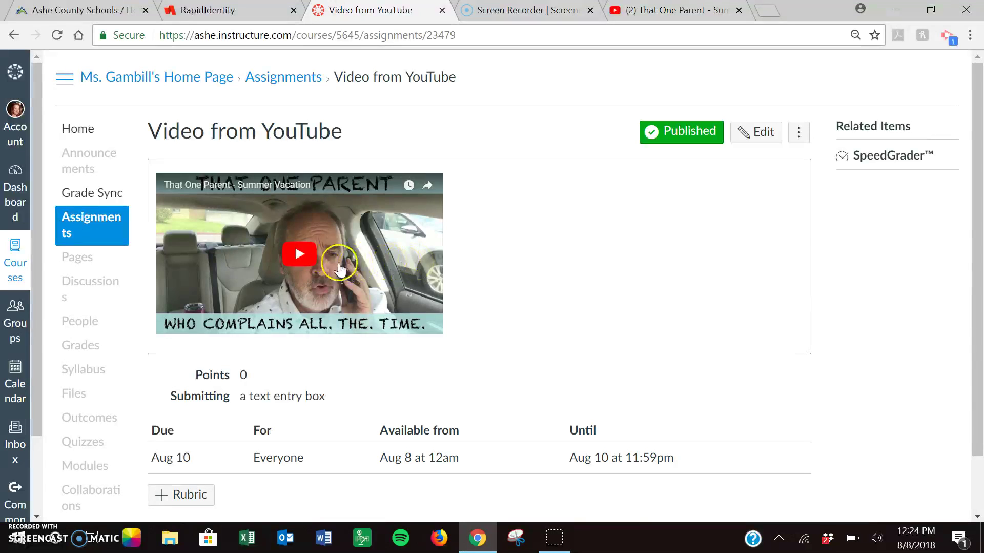
Play the embedded video in the published assignment to check it, and leave full-screen view.
click(299, 253)
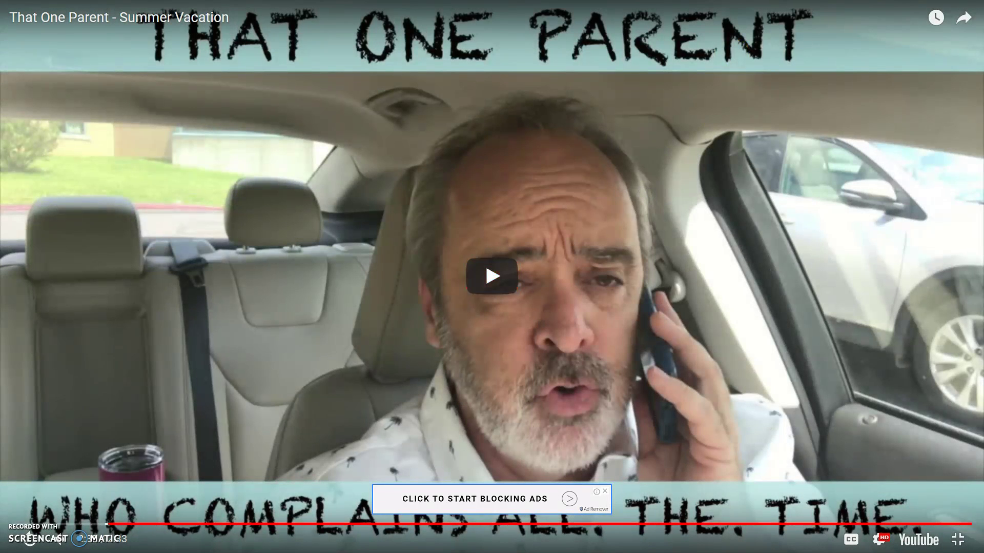
click(539, 321)
key(Escape)
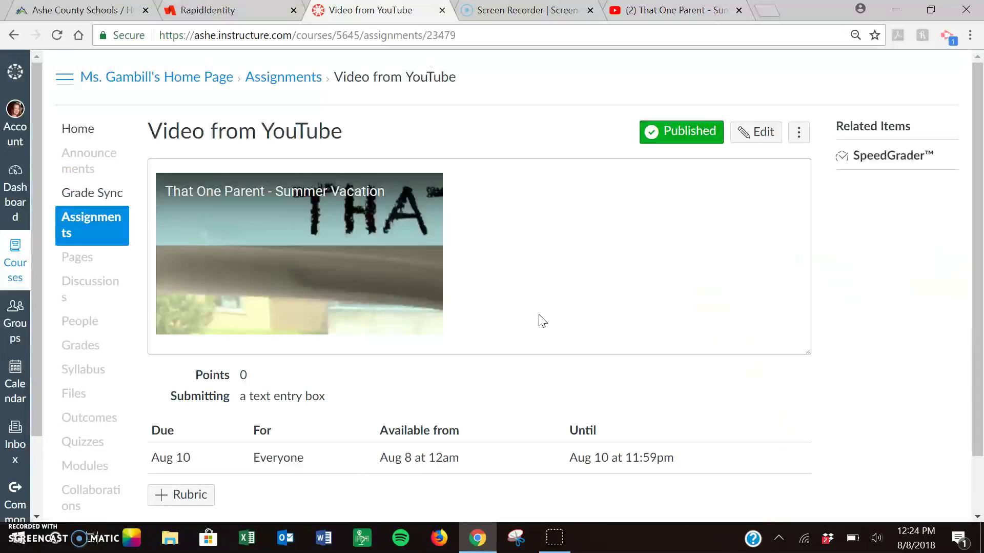